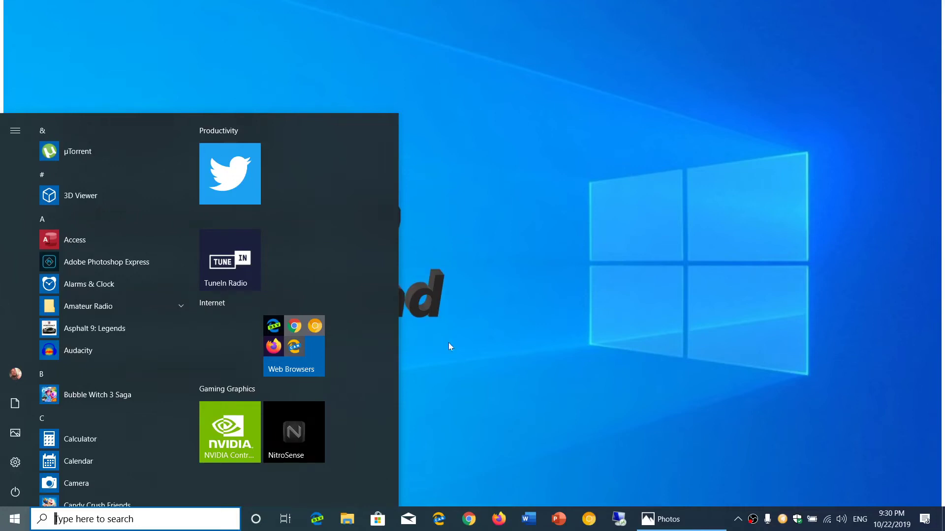
# Step: Close the Start menu so the 'TOP 10 Windows 10 Questions and Answers' image shows full-screen in Photos
pyautogui.click(861, 6)
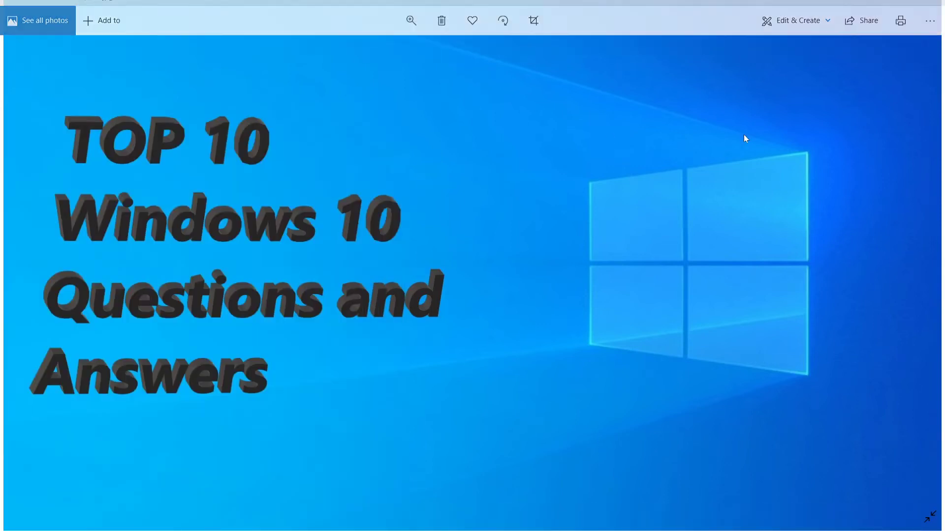